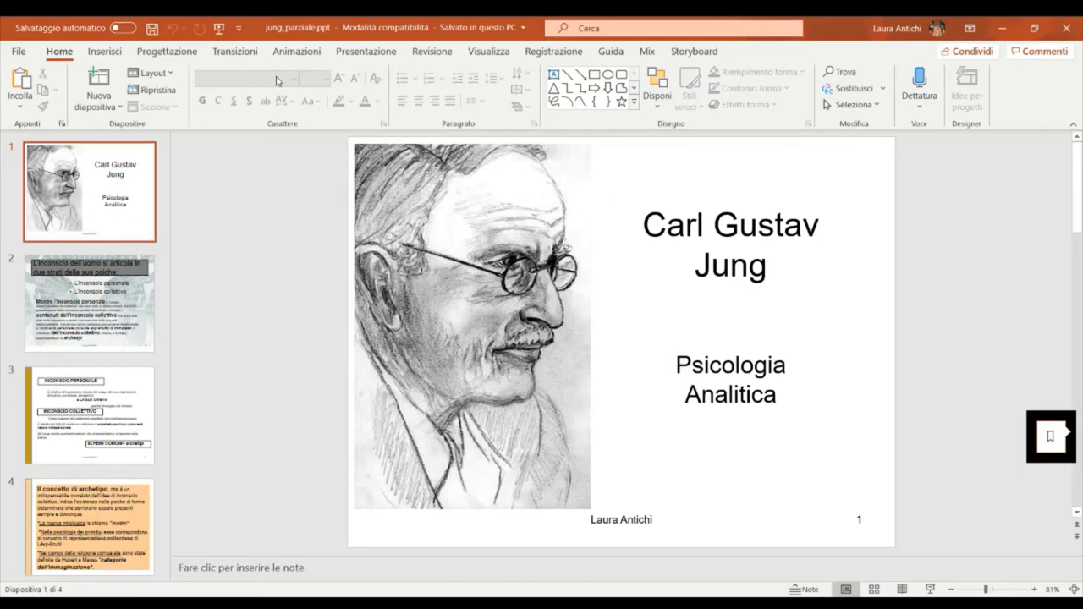
Open Registra presentazione on the Registrazione tab and record from the beginning.
click(538, 53)
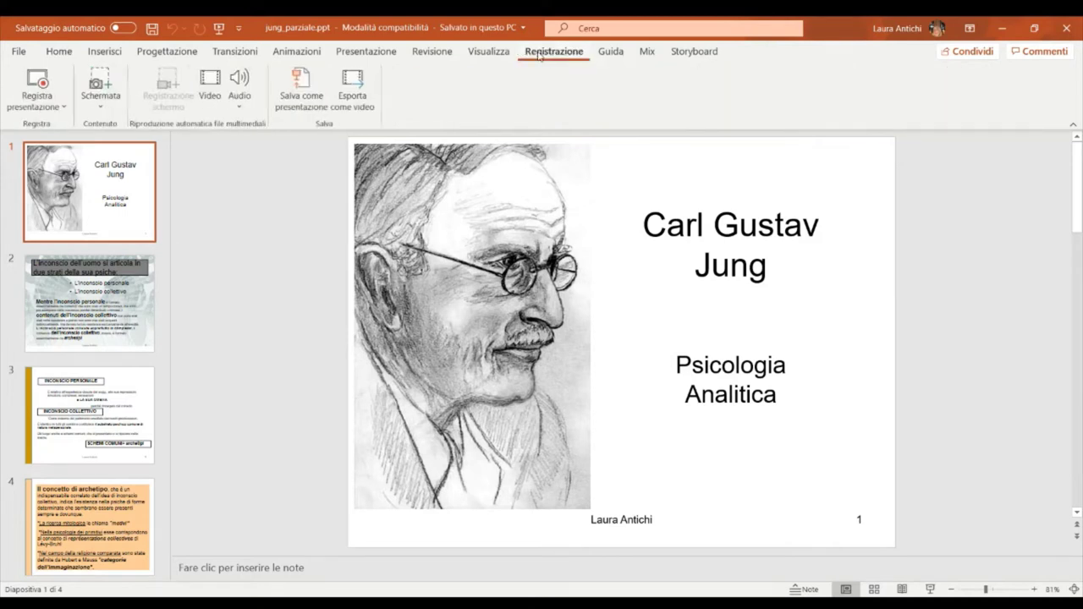
click(43, 108)
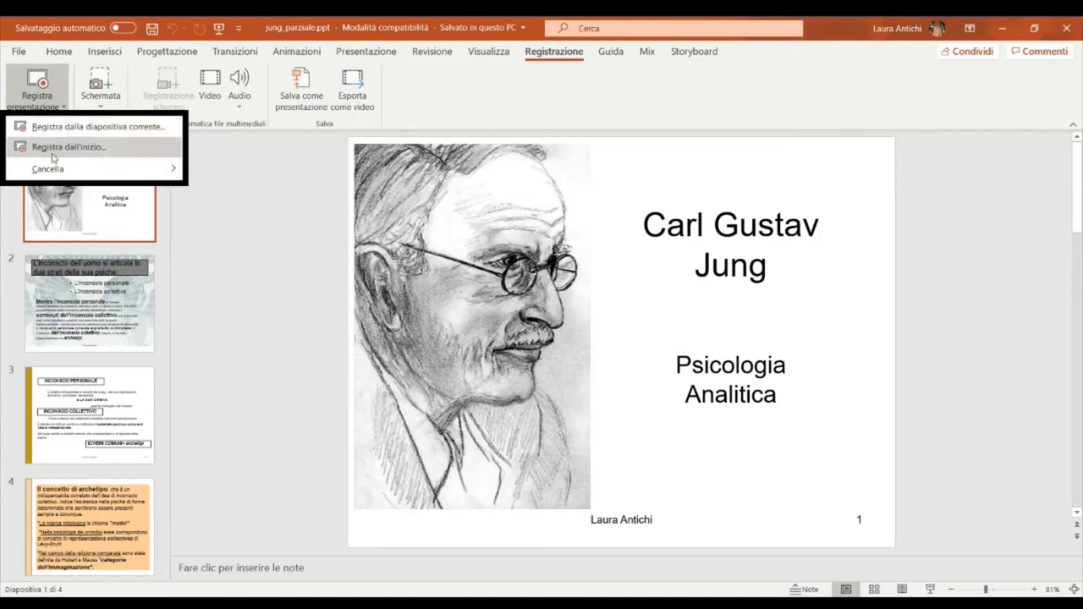
click(68, 147)
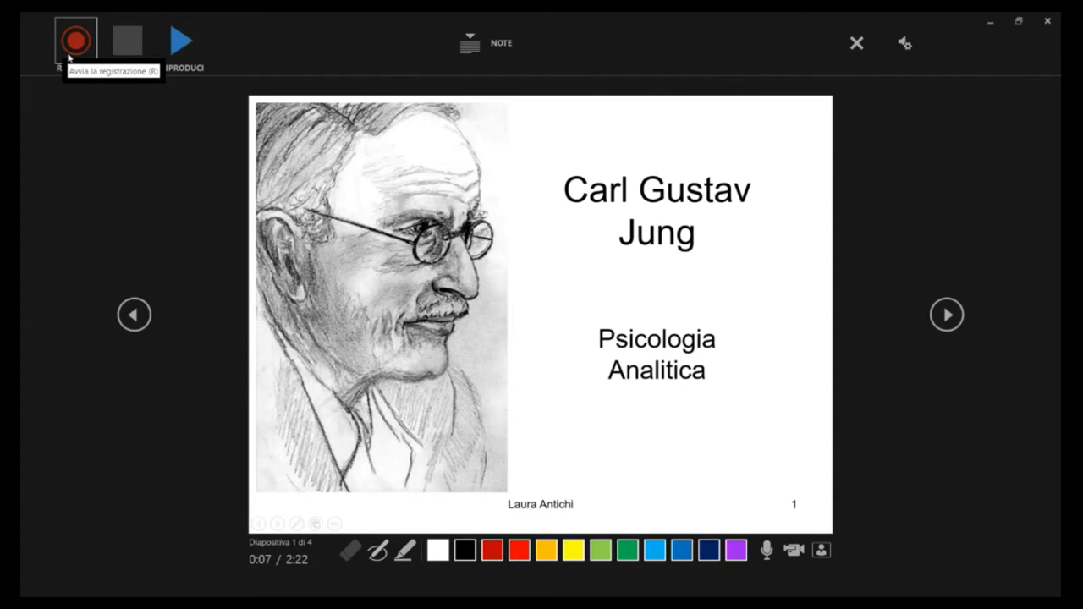
Start recording, narrate the Carl Gustav Jung title slide, and advance to slide 2.
click(74, 41)
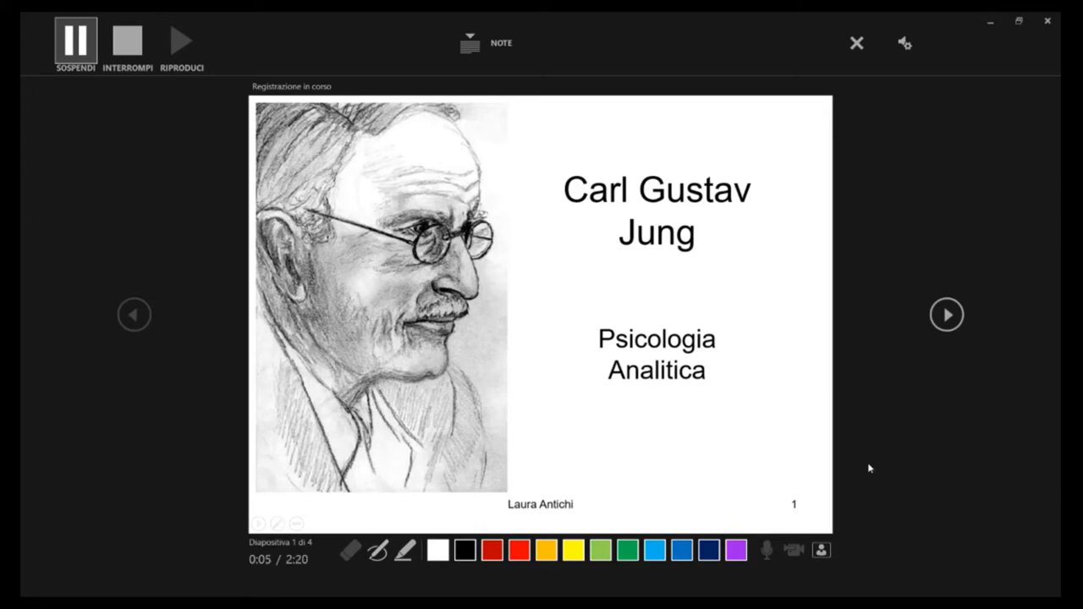
click(947, 316)
click(946, 316)
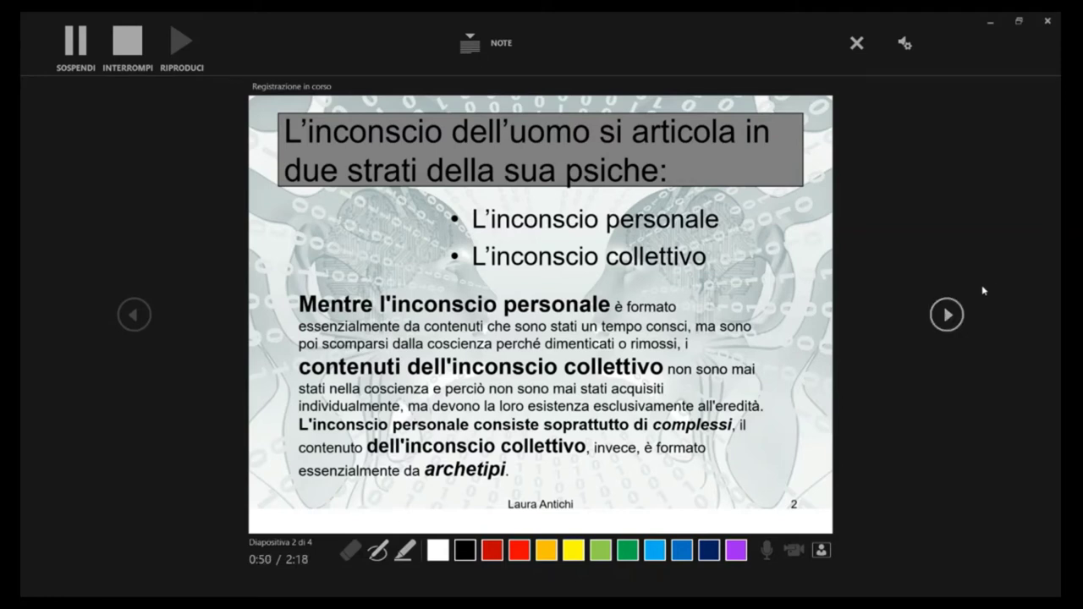
After narrating the unconscious-layers slide, advance the recording to slide 3.
click(947, 315)
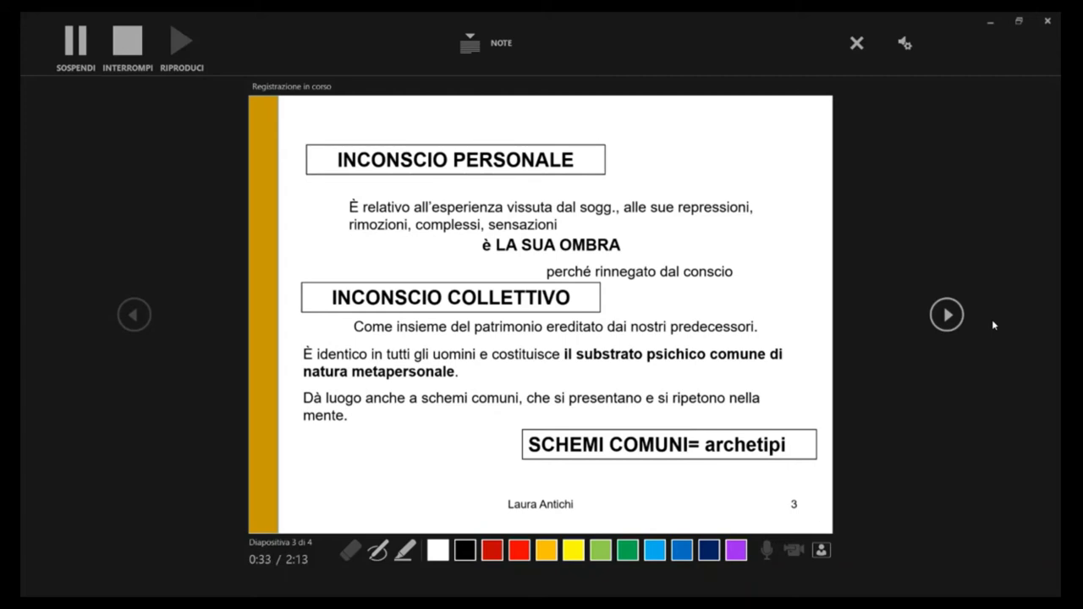
Advance to the archetype slide 4, narrate it, then move past it to end the recording.
click(947, 315)
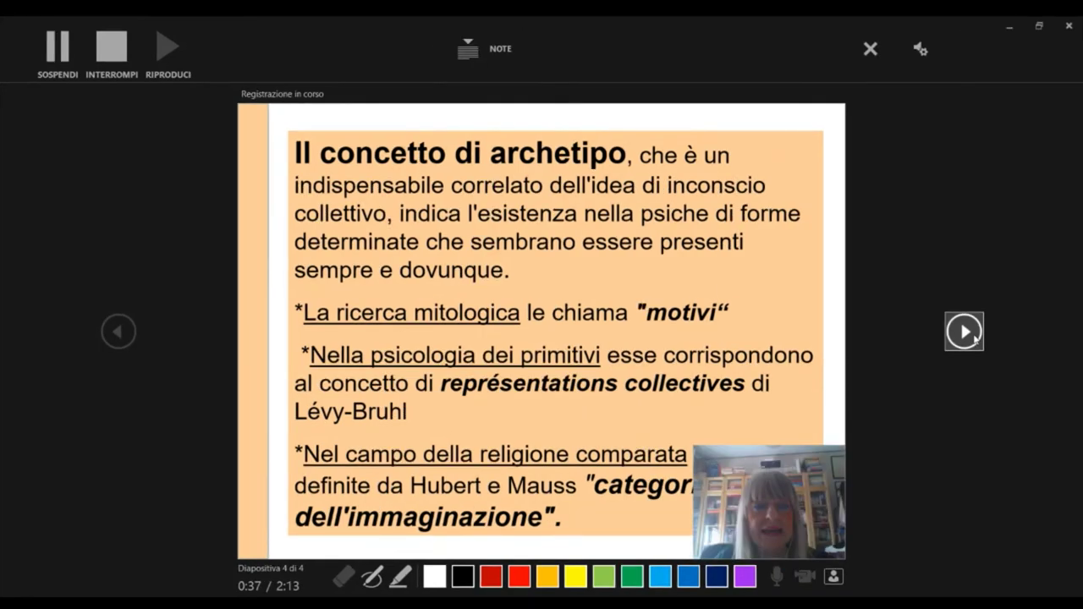
click(948, 315)
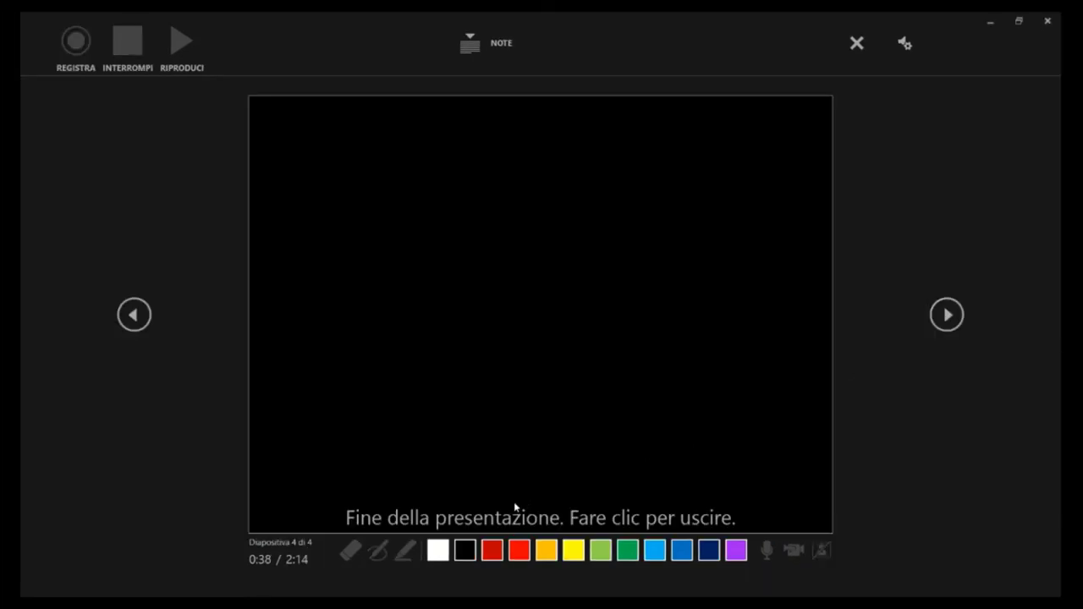
Leave the recording screen and choose Esporta come video with HD (720p) quality.
click(493, 524)
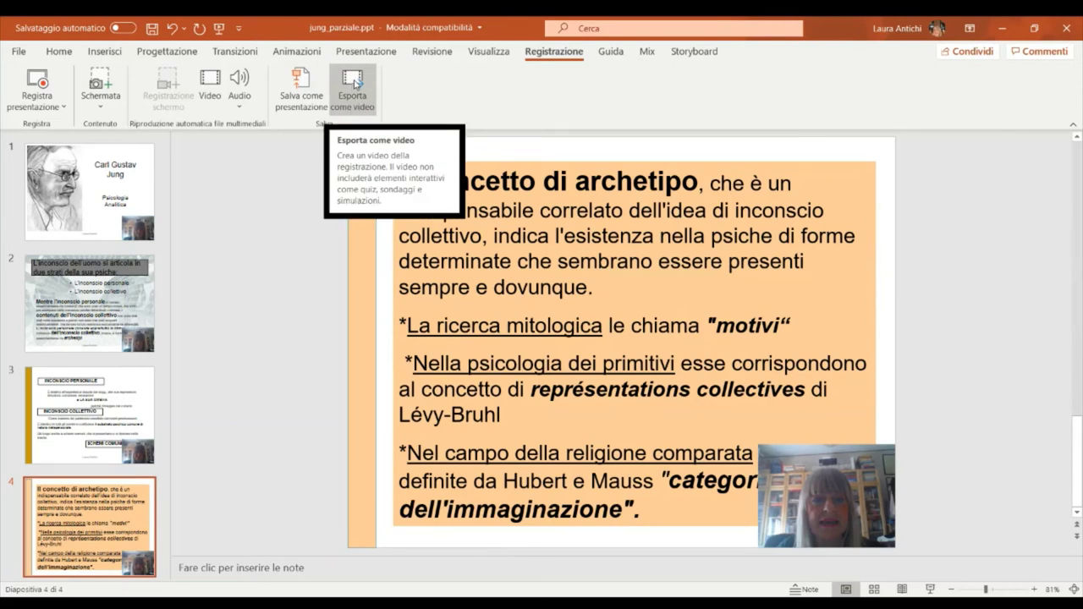
click(356, 82)
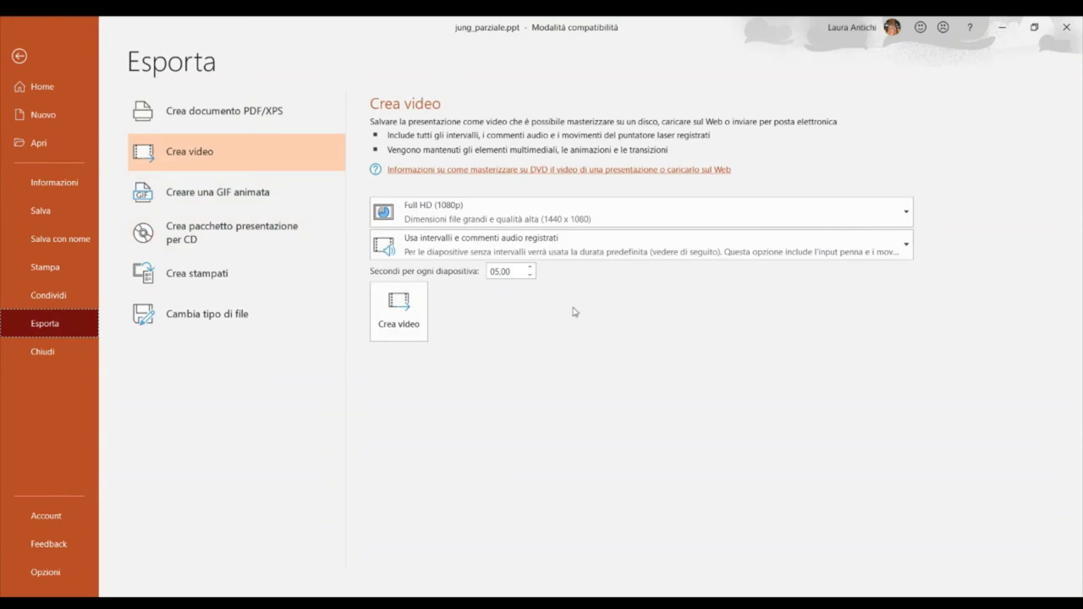
click(908, 213)
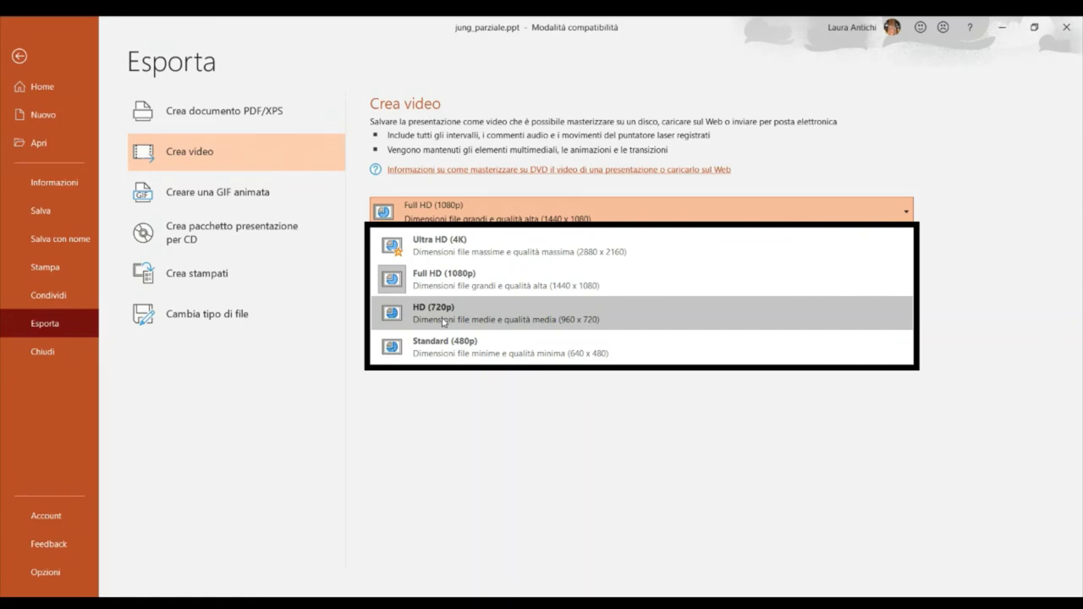
click(442, 321)
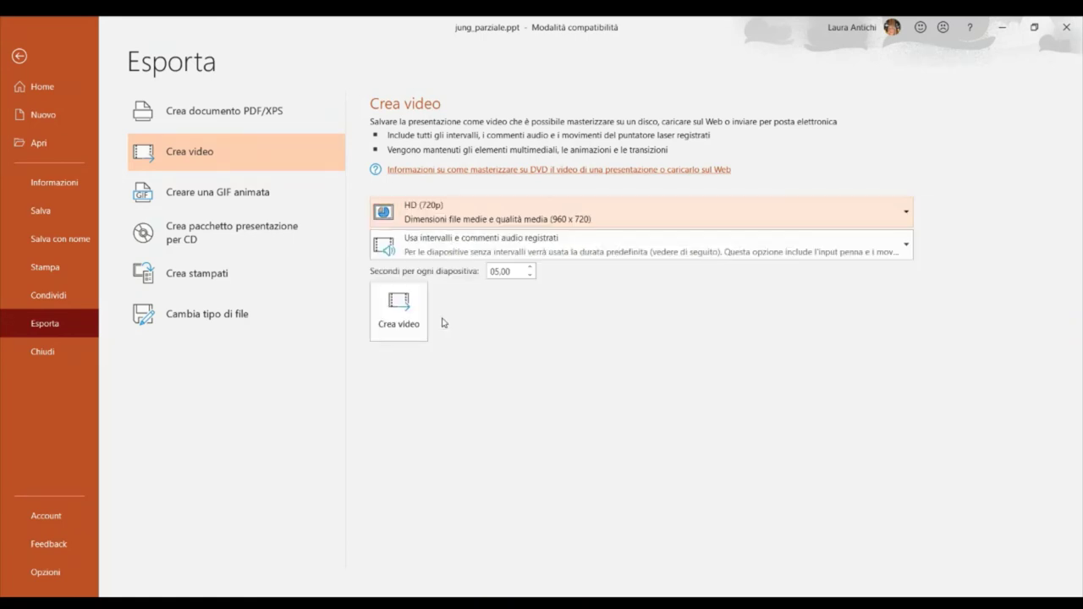
Create the video and save it as jung_parziale5.mp4 in the powerpoint_video folder.
click(393, 311)
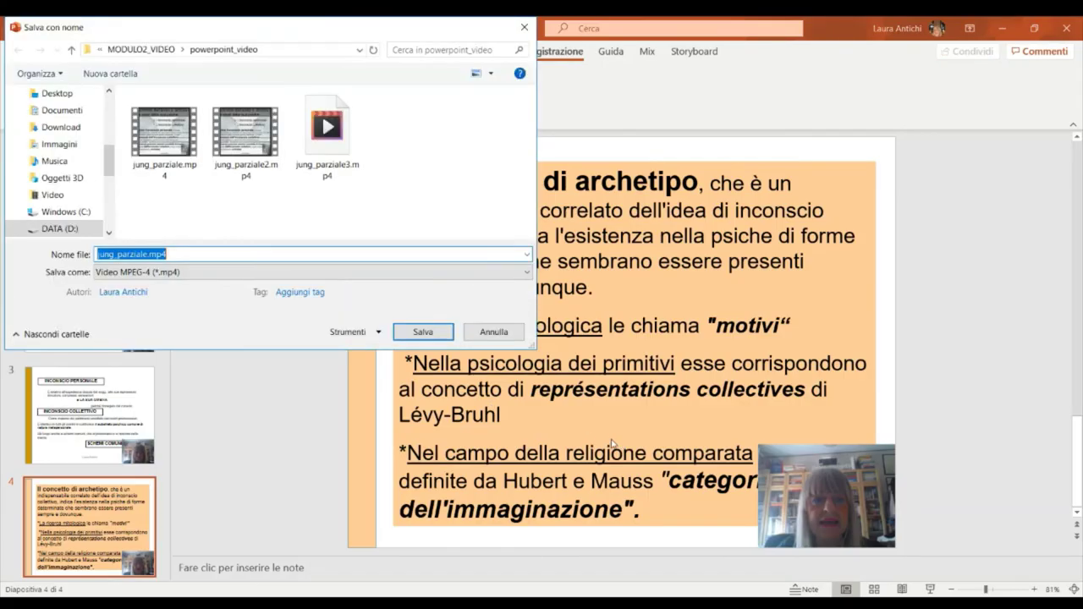
click(149, 254)
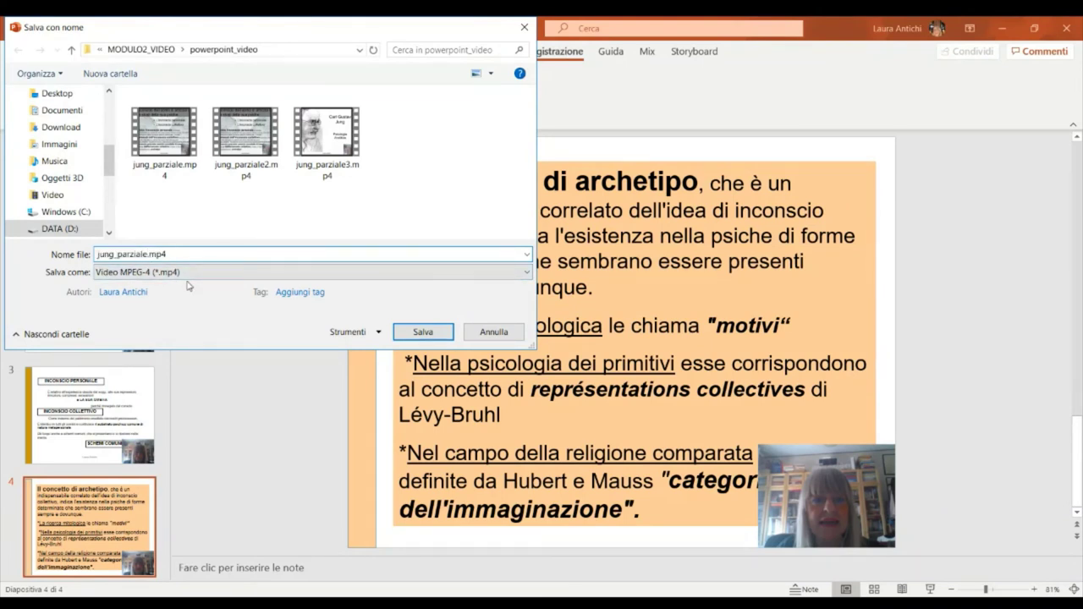
text(5)
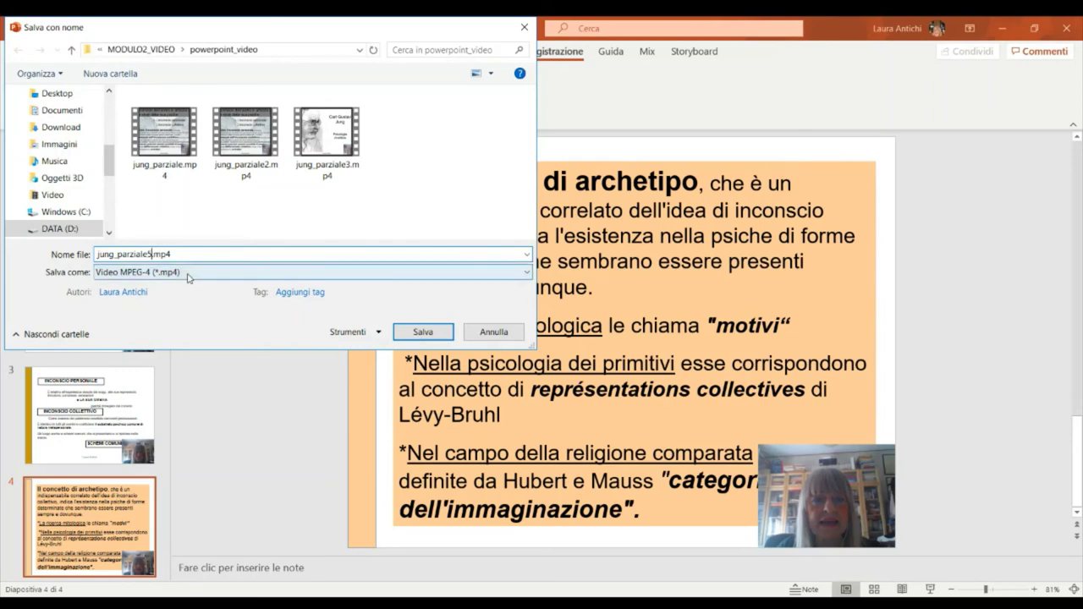
click(433, 336)
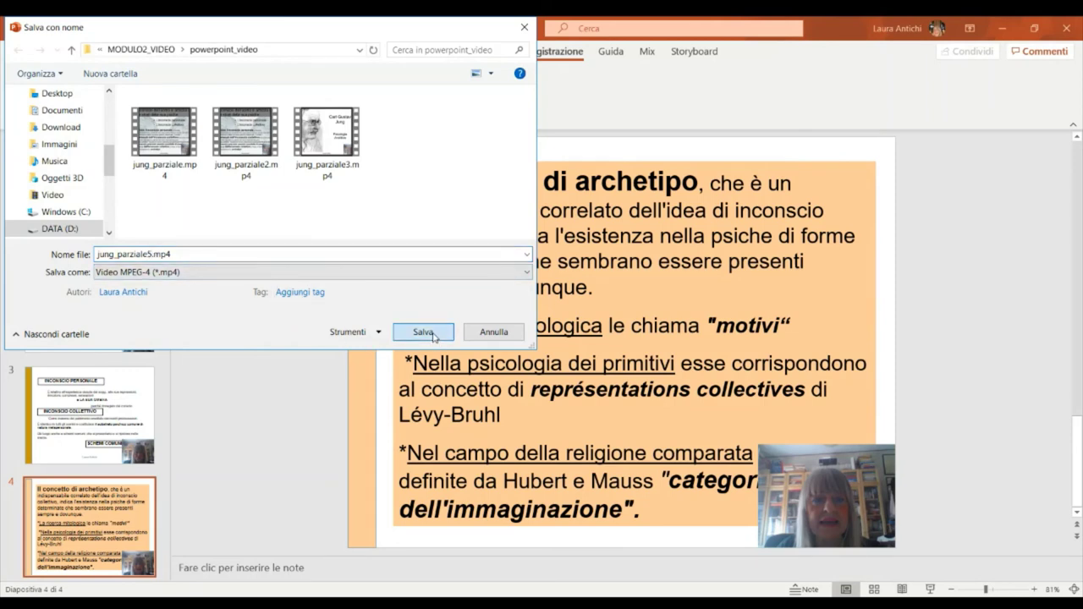